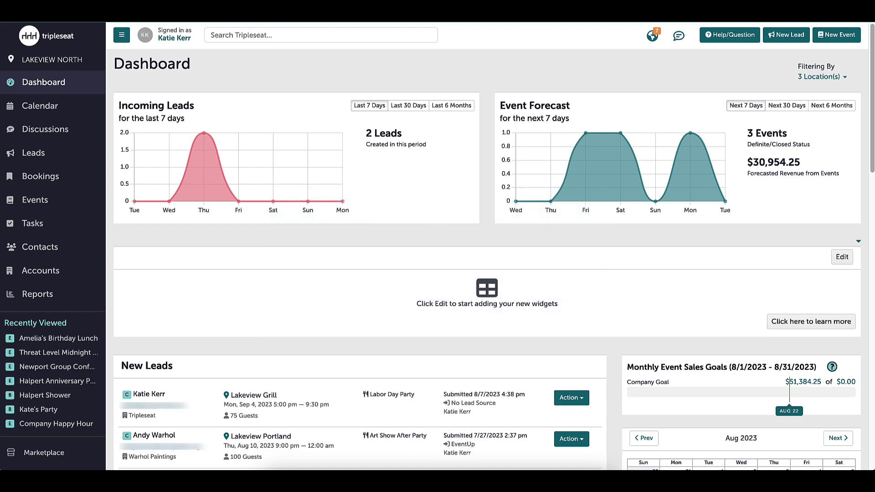
Search all Tripleseat records for 'cgc graduation'.
left_click(427, 34)
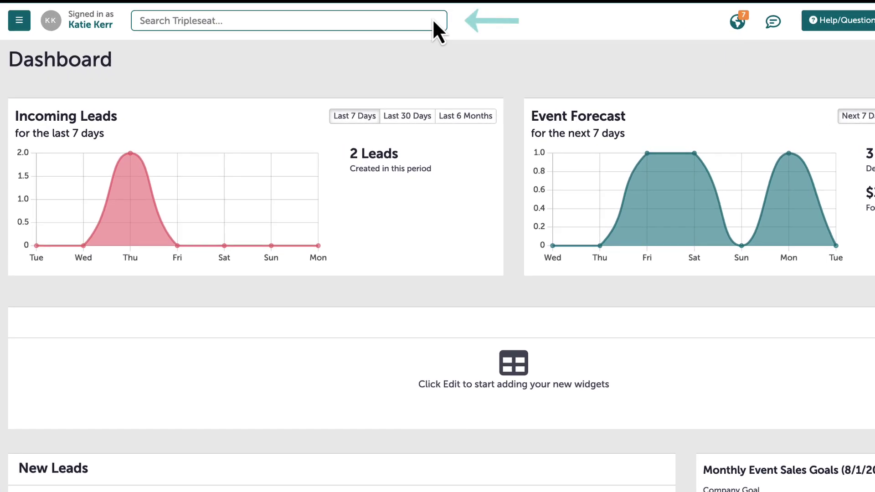
type("c")
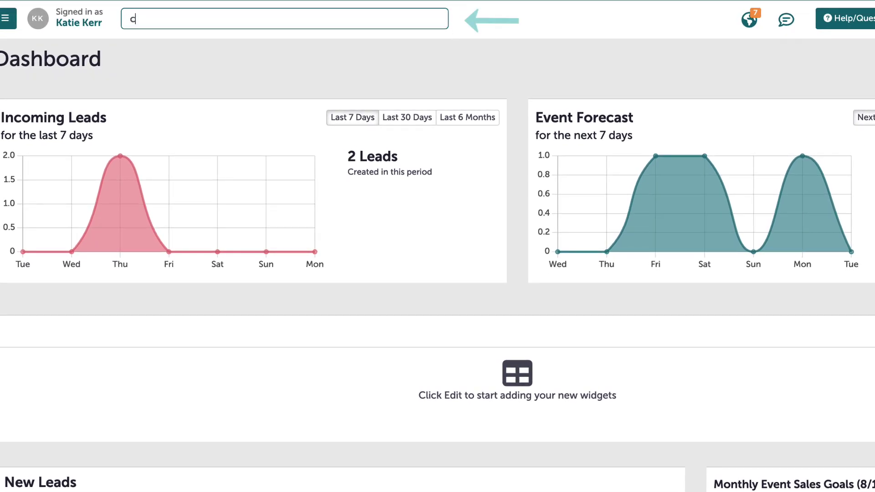
type("gc graduation")
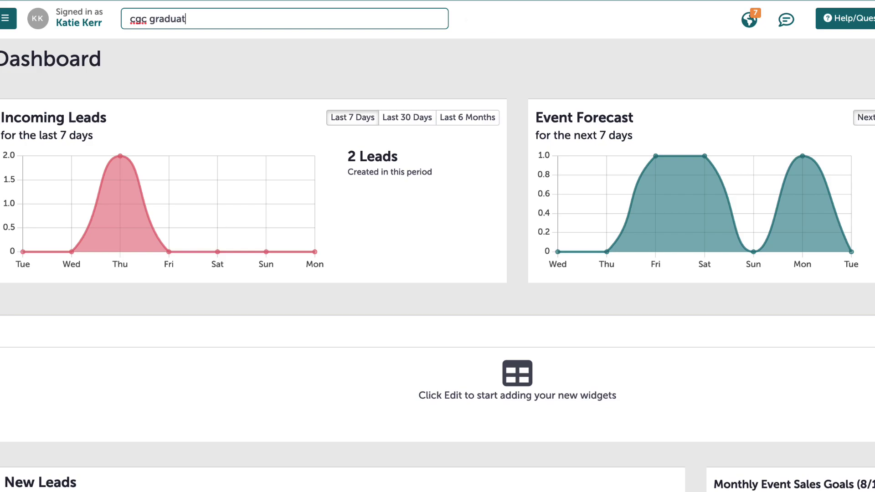
key("Return")
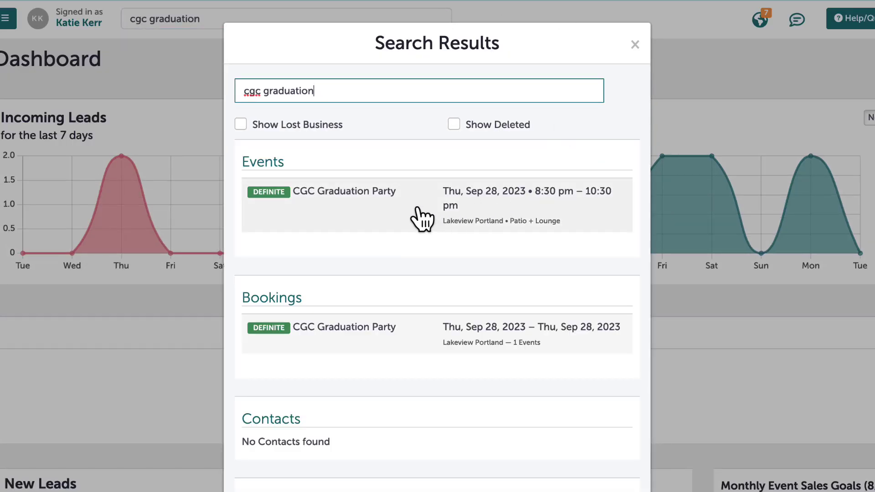
Change the search query to 'birth*', then to 'katie's'.
double_click(354, 92)
triple_click(355, 92)
type("birth")
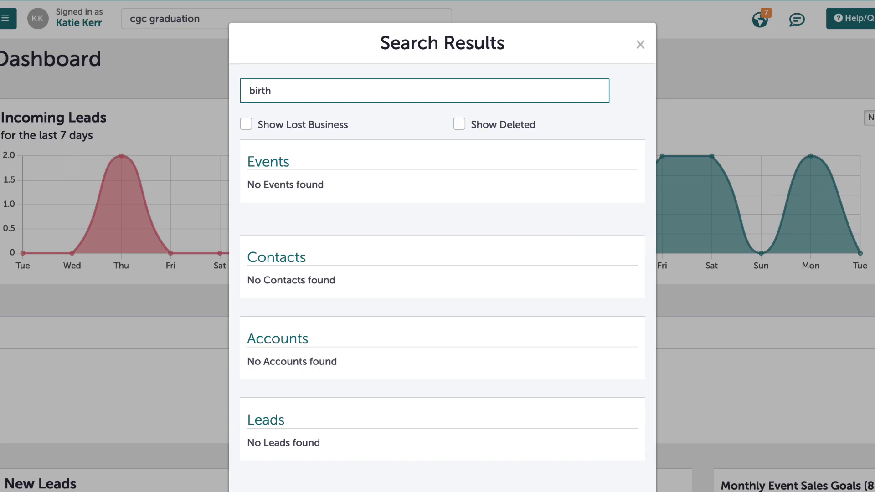
type("*")
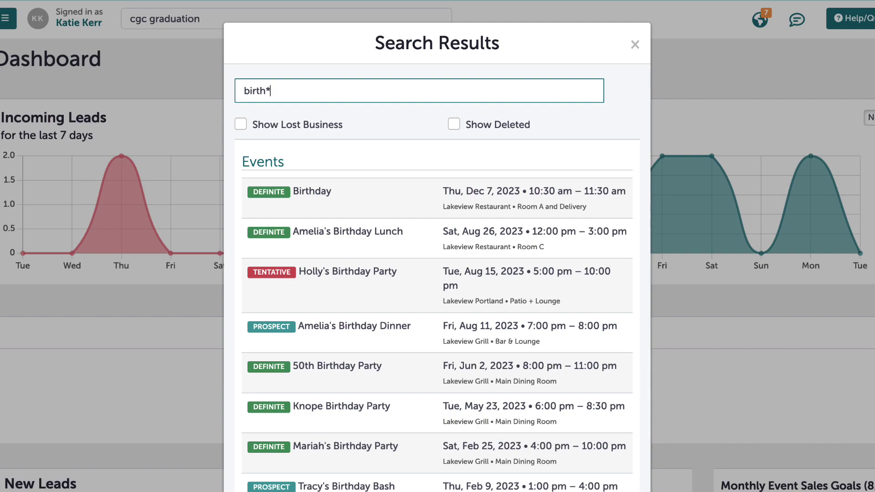
triple_click(348, 90)
type("katie's")
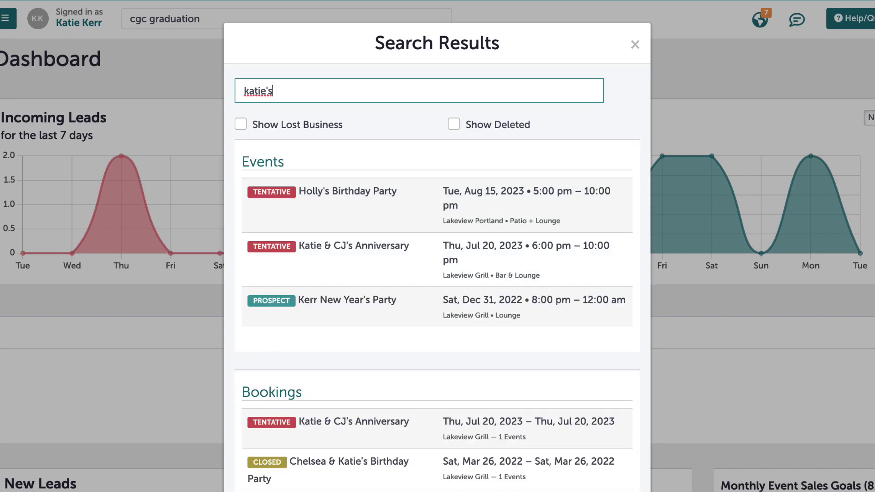
Include deleted results and restore the deleted Aug 24 Katie's Birthday Party event.
left_click(453, 125)
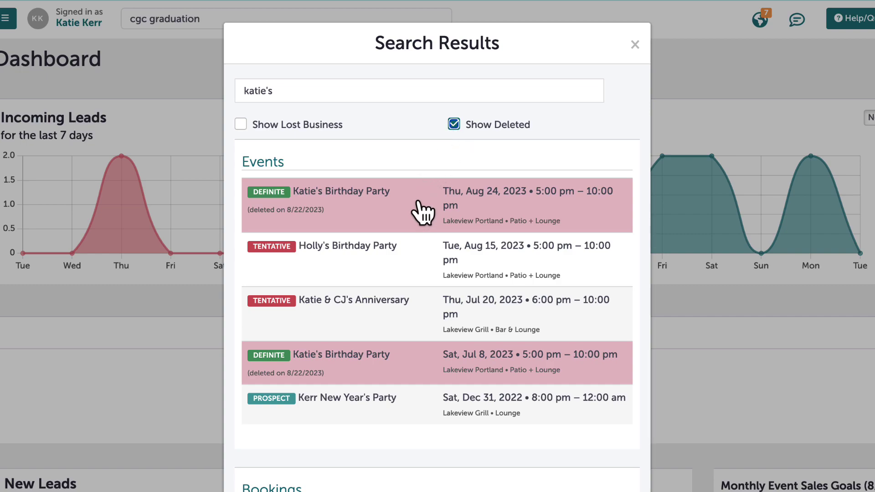
left_click(423, 213)
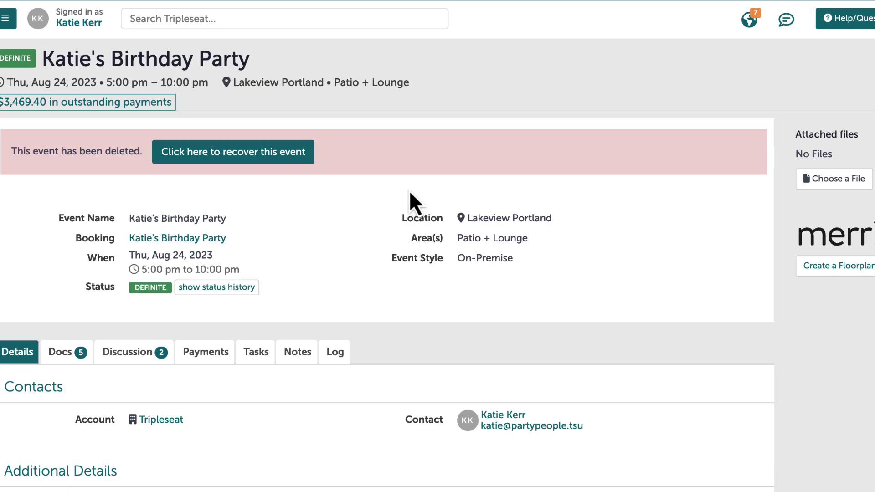
left_click(241, 162)
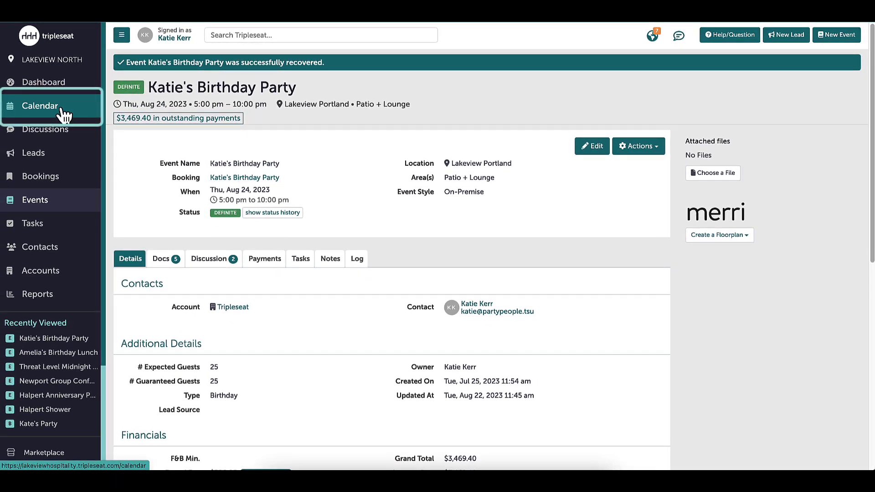
left_click(63, 114)
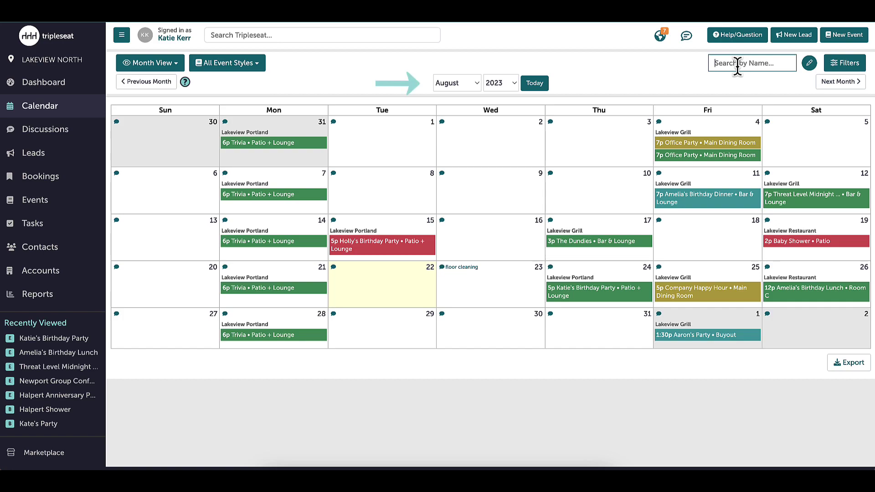
View the 12p Amelia's Birthday Lunch details on Aug 26 and list its Contract & Event Order documents.
left_click(476, 85)
left_click(801, 297)
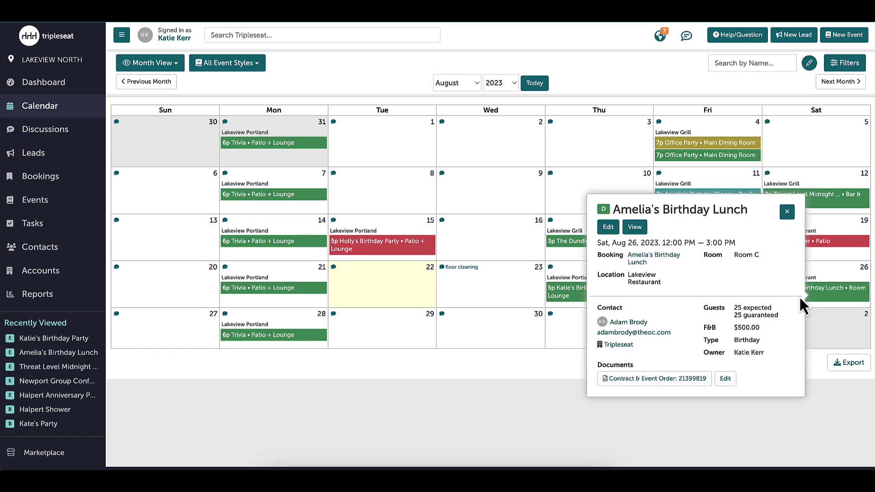
left_click(671, 379)
left_click(54, 204)
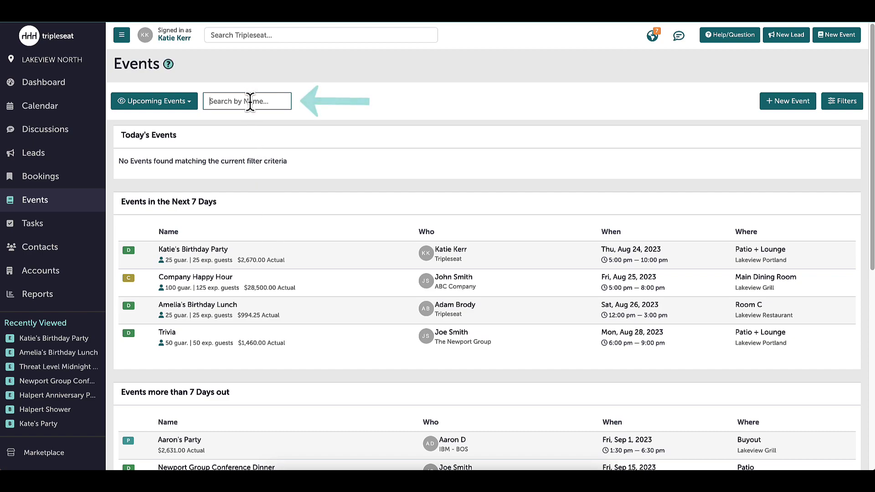
Check the Upcoming Events listing choices and filters, then open Amelia's Birthday Lunch from the list.
left_click(191, 103)
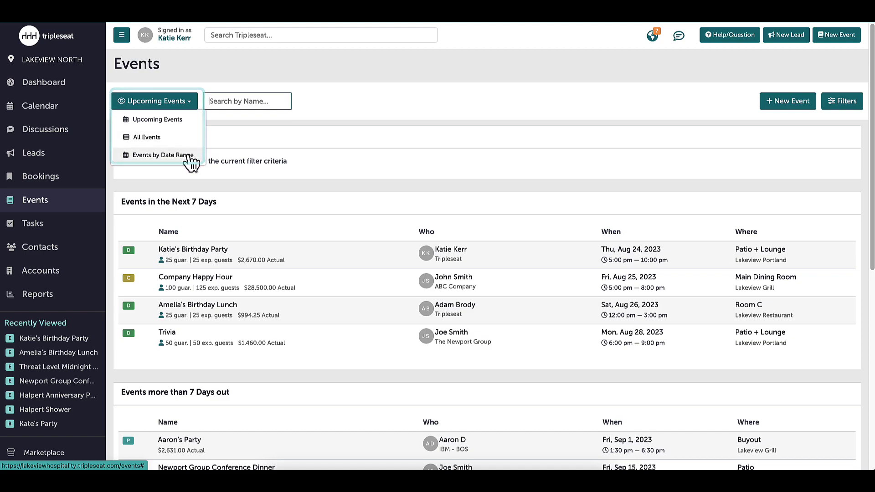
left_click(537, 166)
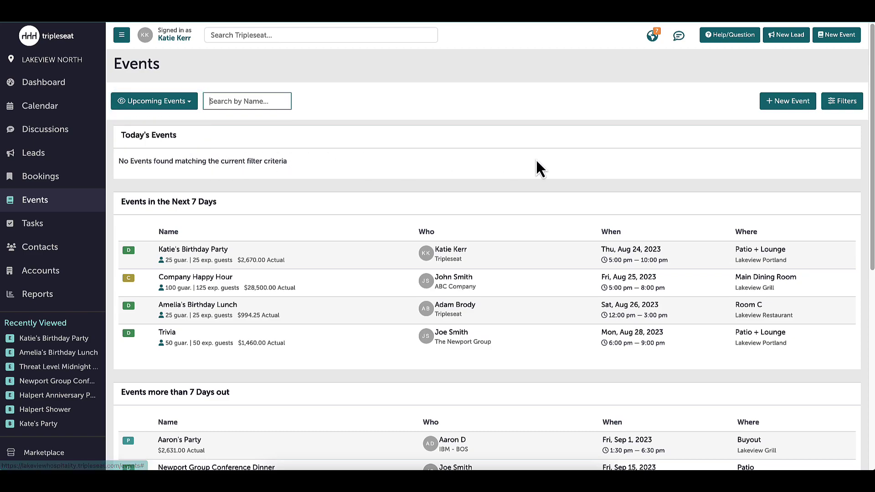
left_click(848, 102)
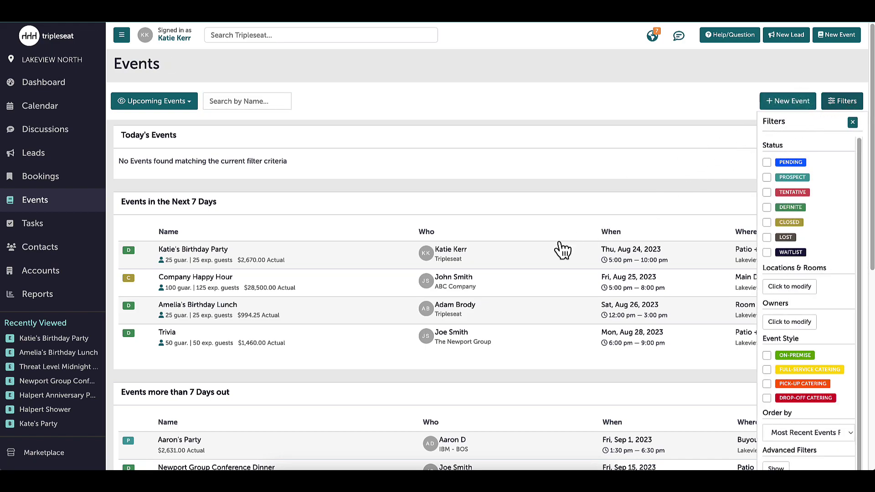
left_click(250, 327)
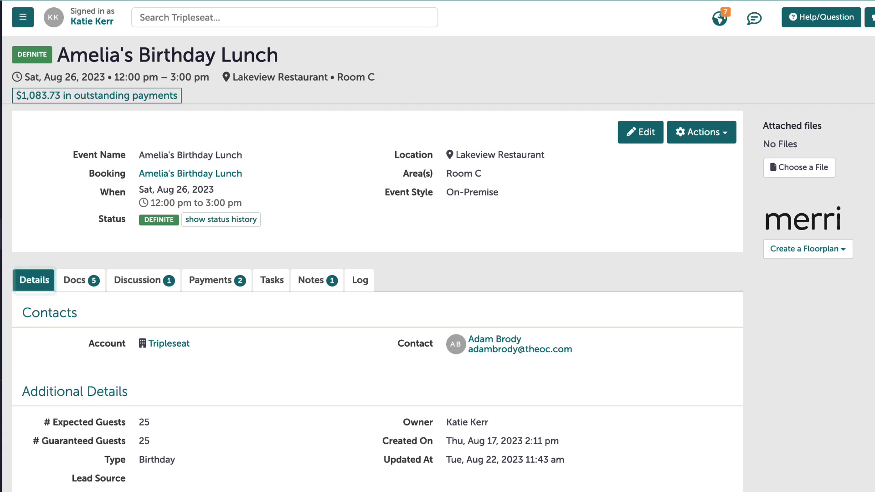
Show the event's Docs, preview the document templates without adding one, and review the $1,583.73 total.
left_click(78, 283)
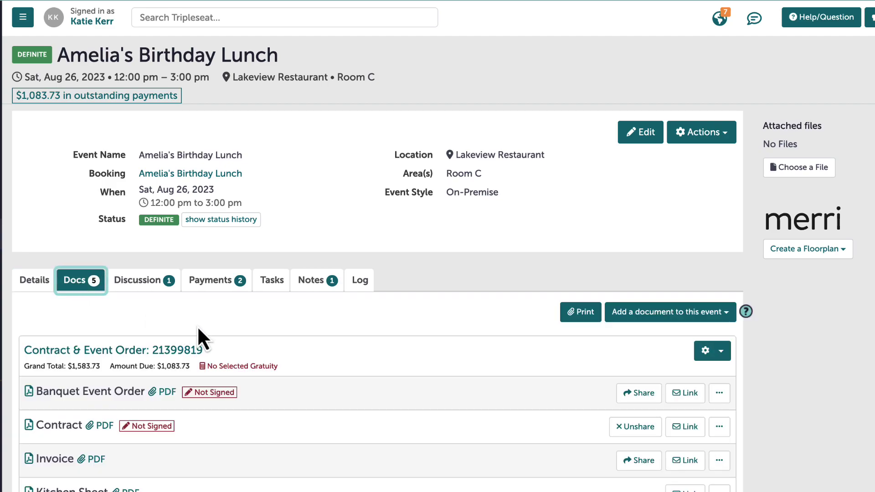
left_click(677, 314)
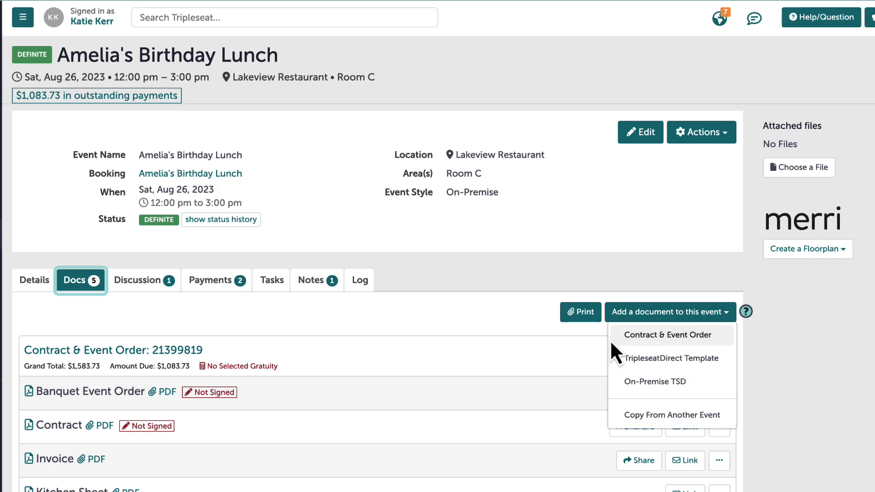
left_click(555, 348)
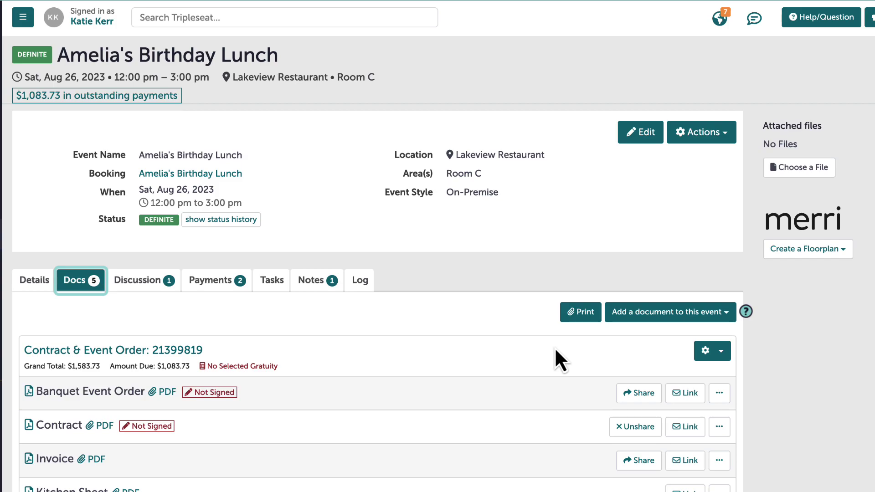
left_click_drag(24, 366, 153, 365)
left_click(192, 367)
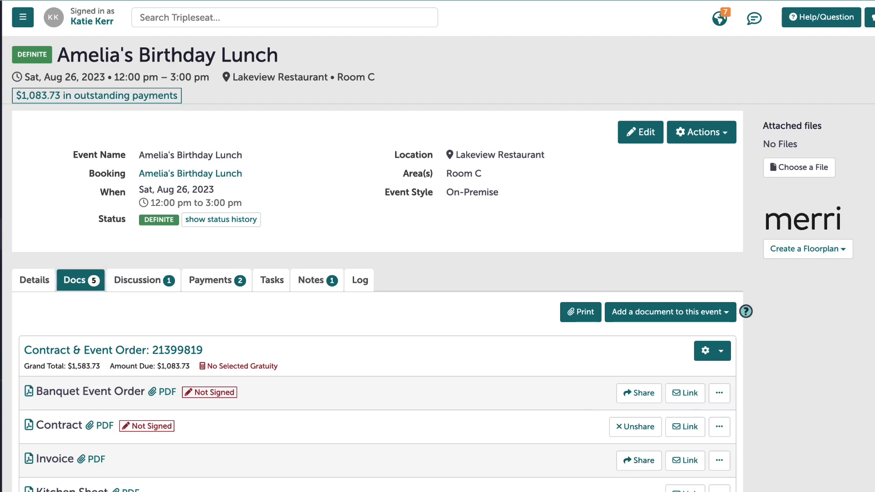
Read the Guest General Discussion message, then view the event's payments and outstanding $1,083.73 balance.
left_click(145, 283)
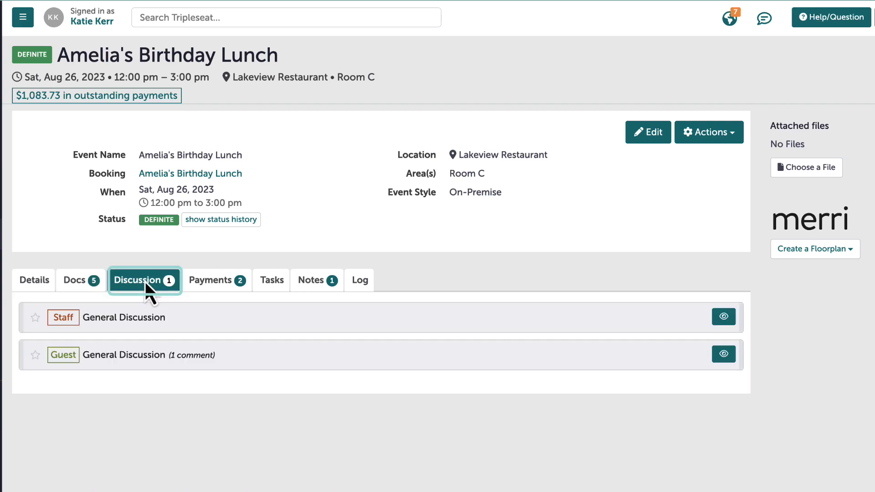
left_click(221, 360)
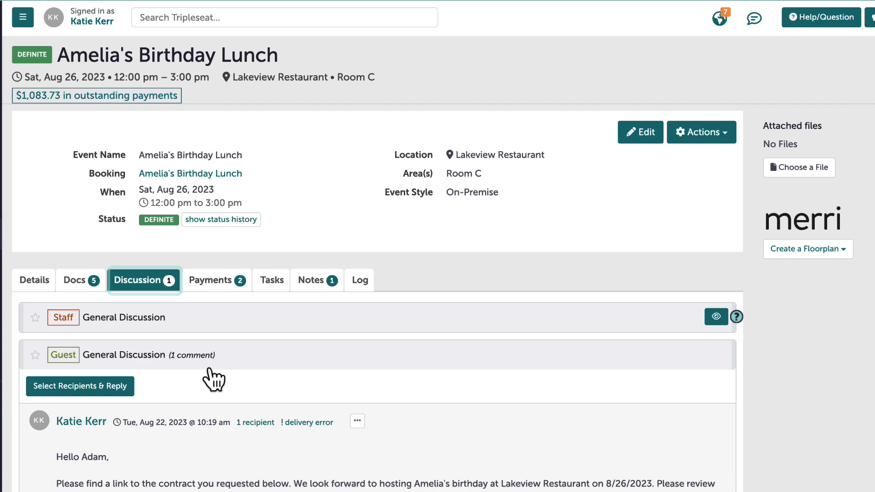
scroll(203, 391, "down", 3)
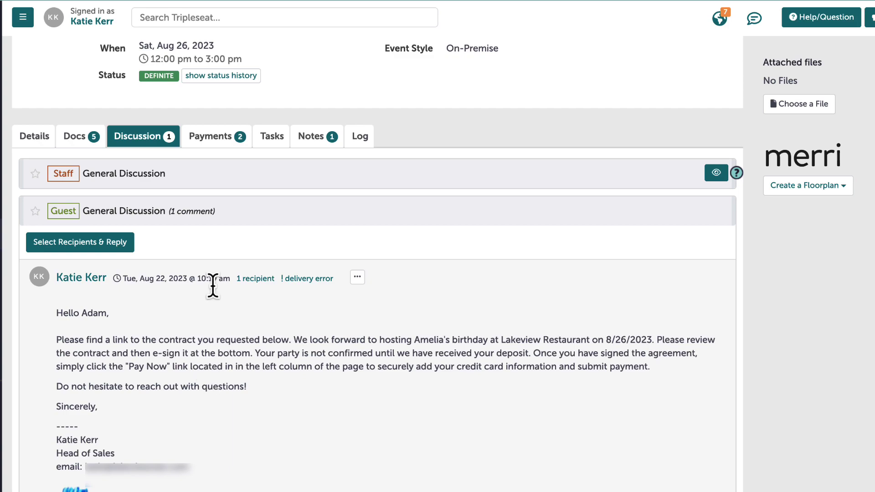
left_click(228, 139)
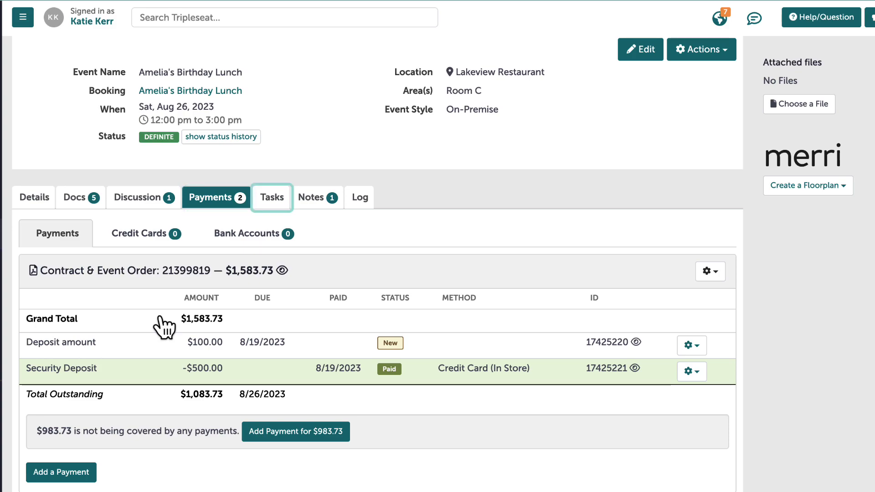
Filter the event's tasks to Completed, then view its surprise-for-guest note.
left_click(272, 201)
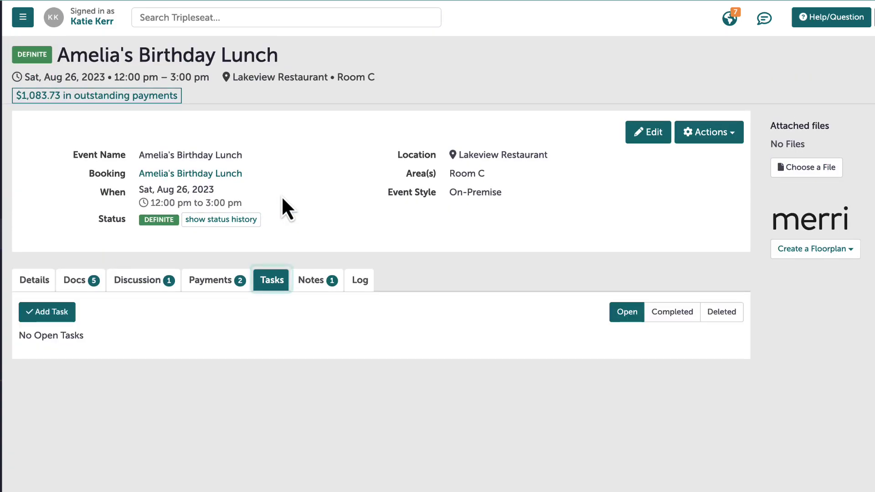
left_click(670, 317)
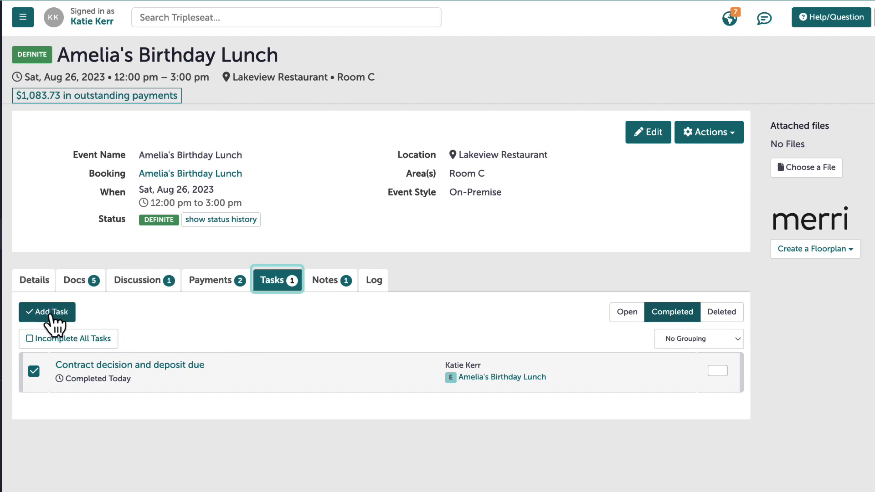
left_click(332, 283)
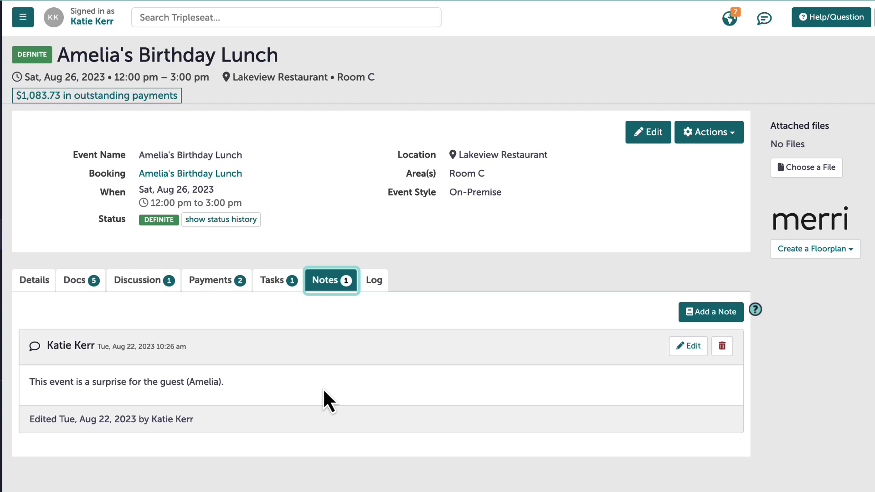
Review the birthday lunch's activity log and list its Actions menu options such as Copy and Delete.
key("Tab")
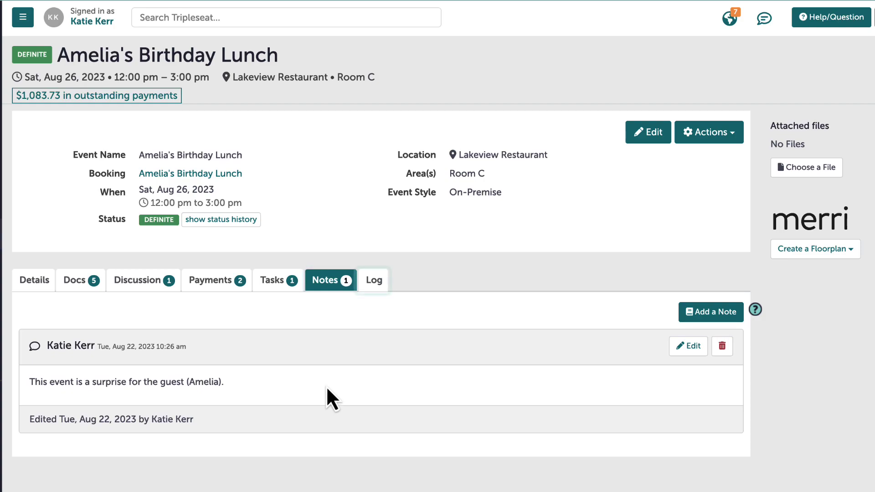
left_click(374, 282)
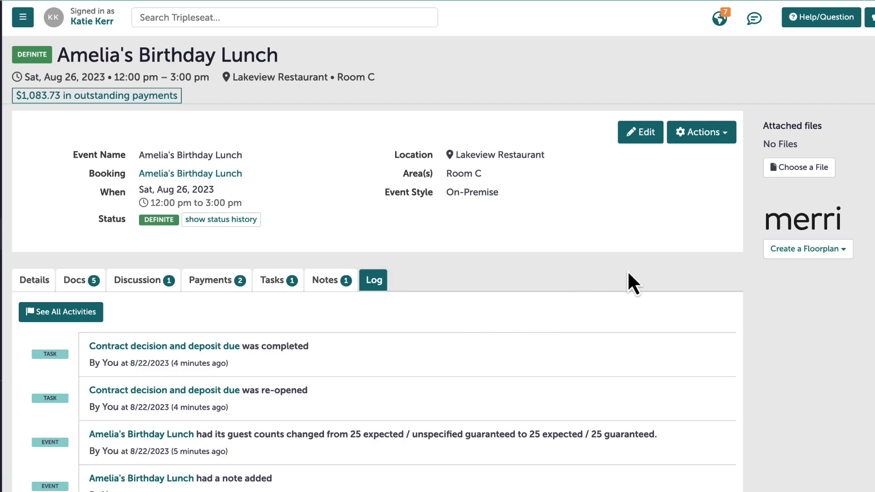
left_click(720, 132)
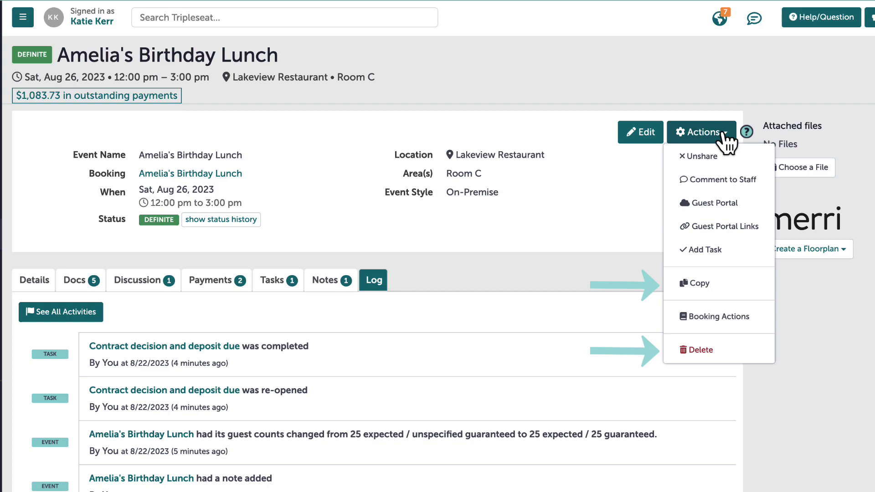
Dismiss the event Actions menu and show the Support dialog with Contact Support, Online Learning and Billing.
key("Escape")
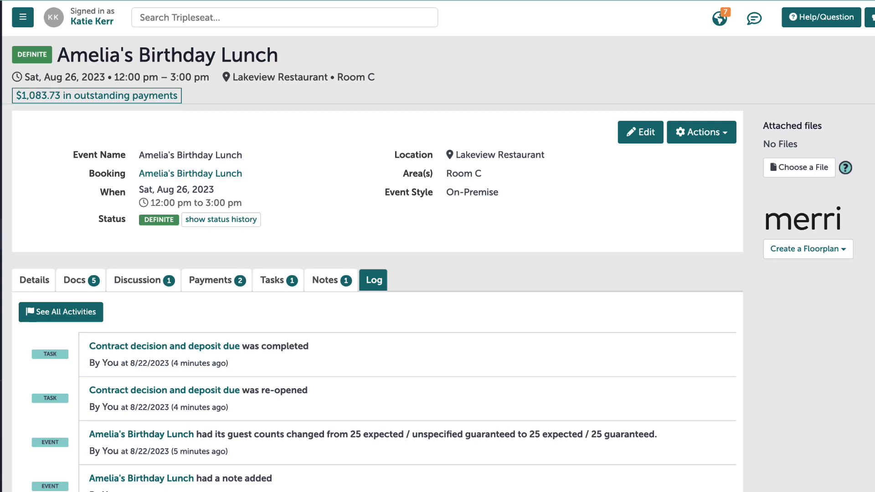
left_click(836, 23)
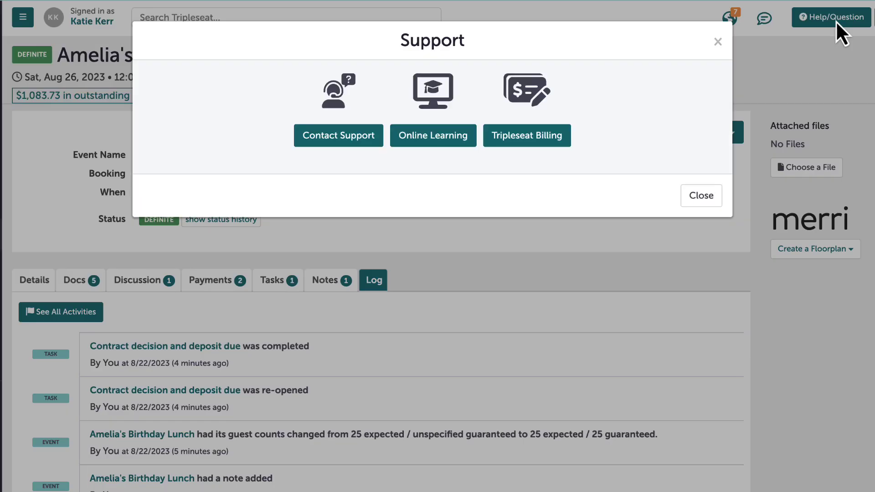